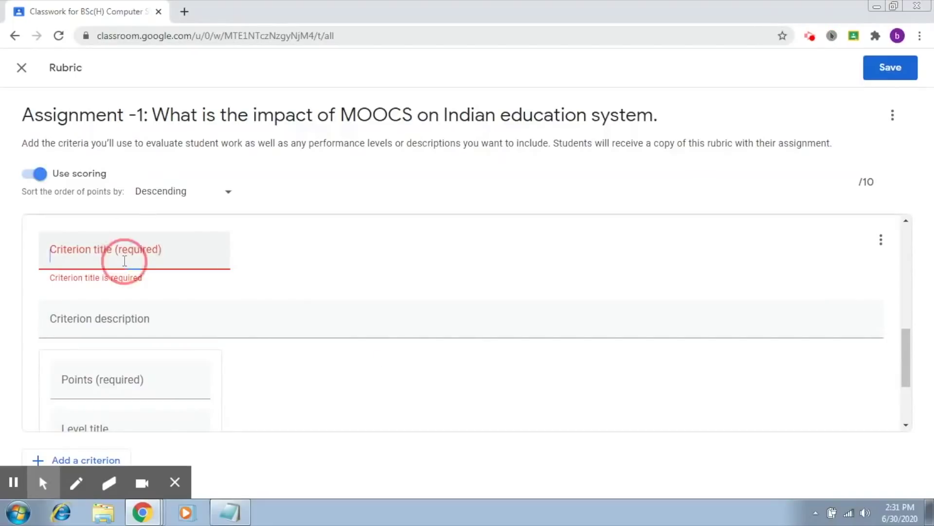
Title the first rubric criterion 'Structuring of the content'
text(Structuring )
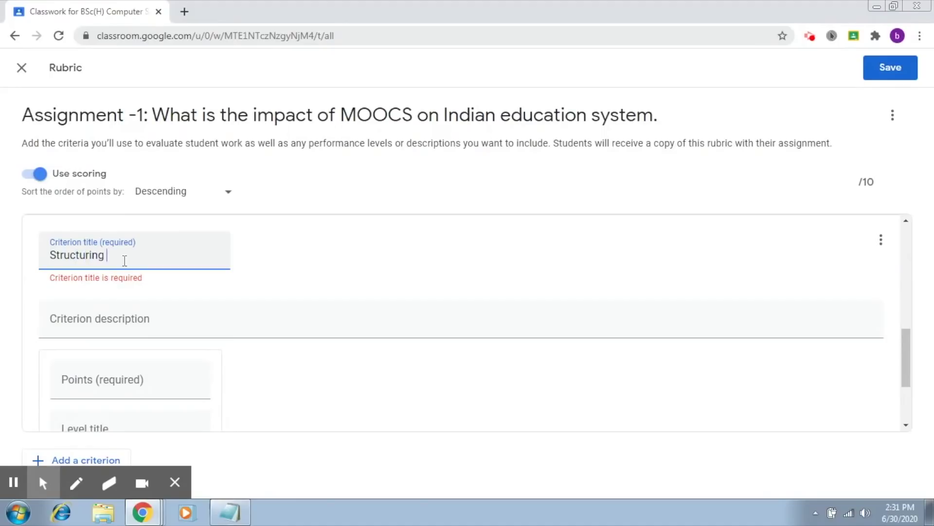
text(od)
key(BackSpace)
key(BackSpace)
text(f the content)
Describe the criterion as 'This corresponds to the way the document is structured.'
click(123, 316)
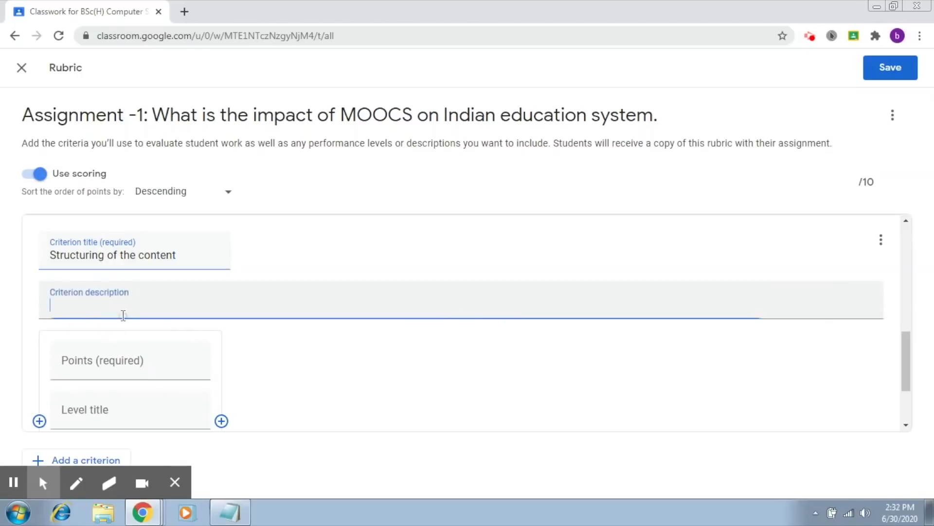
text(This corrws)
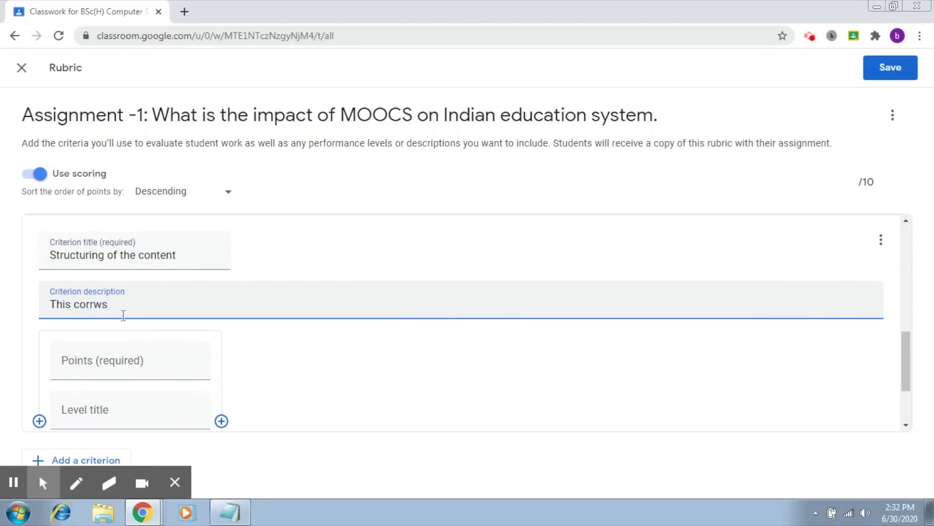
key(BackSpace)
key(BackSpace)
text(espi)
text(nds t)
text(o the way the )
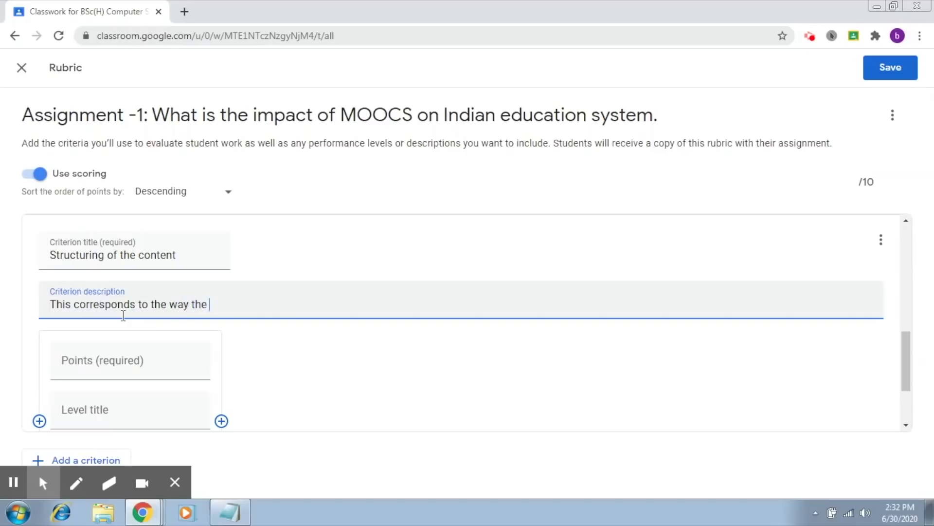
text(documennt is structured)
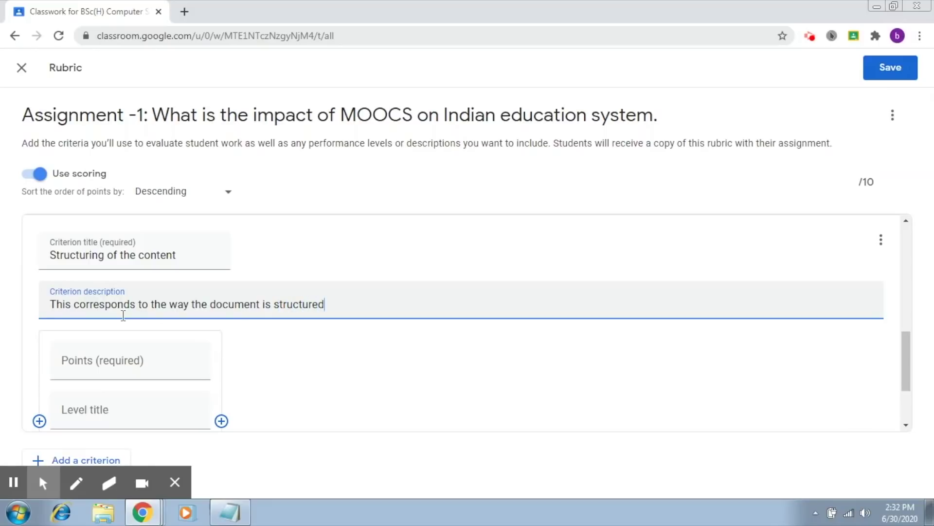
text(.)
drag(907, 366, 909, 395)
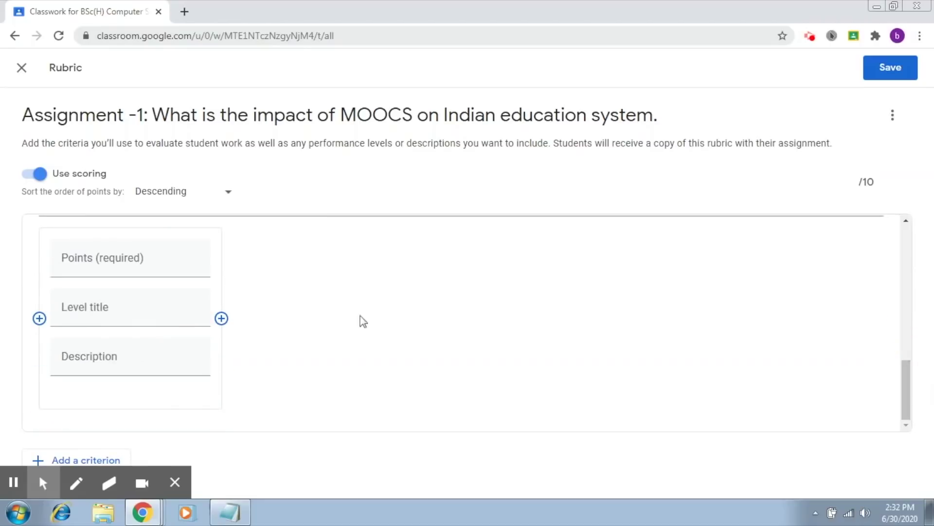
Create a 5-point 'Well-structured' level: 'The content flow is well maintained.'
click(130, 264)
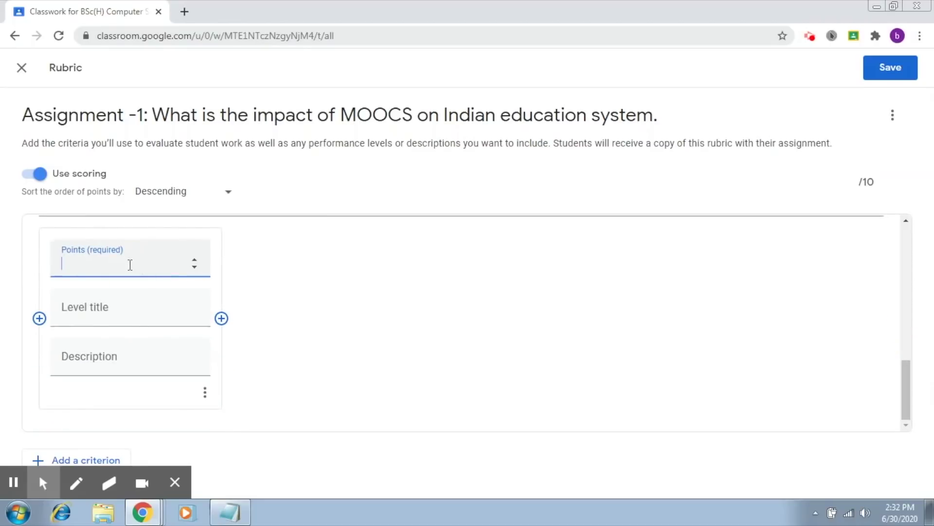
text(5)
click(114, 306)
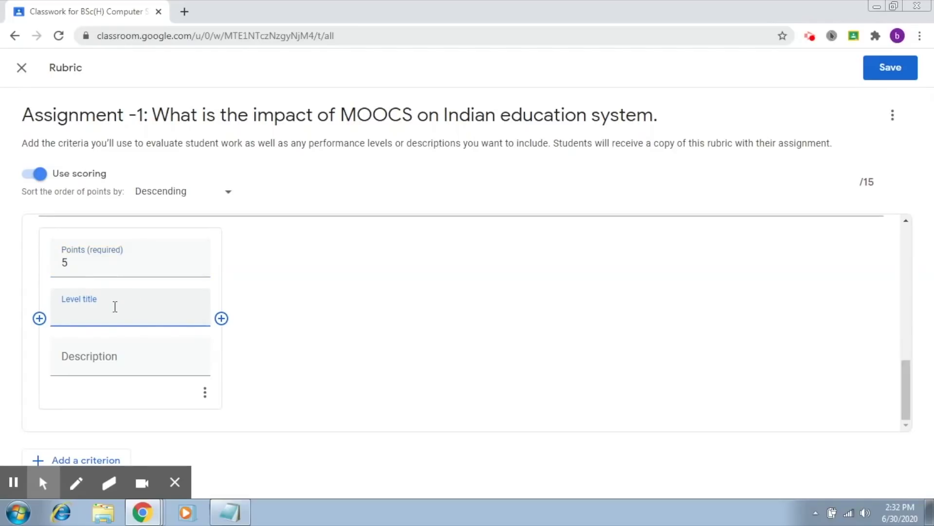
text(Well-strut)
key(BackSpace)
text(ctur)
text(r)
text(ed)
click(122, 361)
text(The cpo)
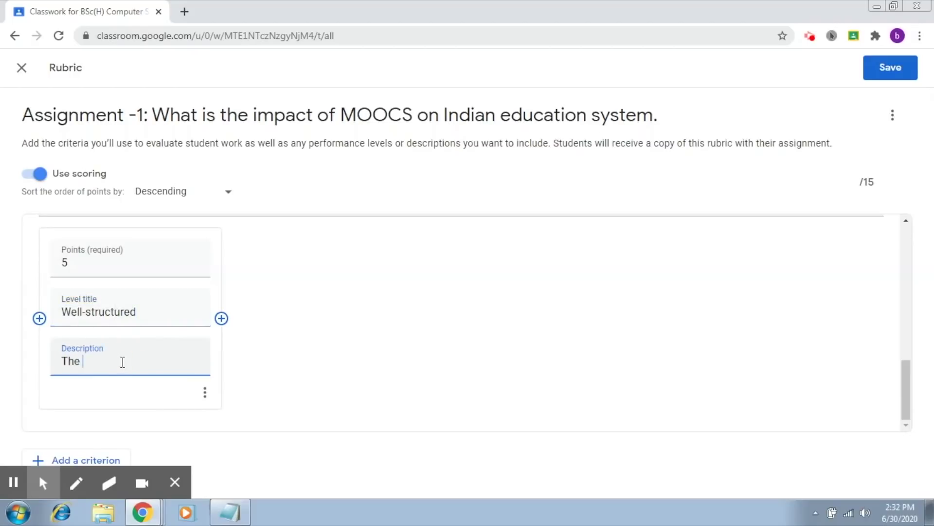
key(BackSpace)
key(BackSpace)
text(ontent flow is )
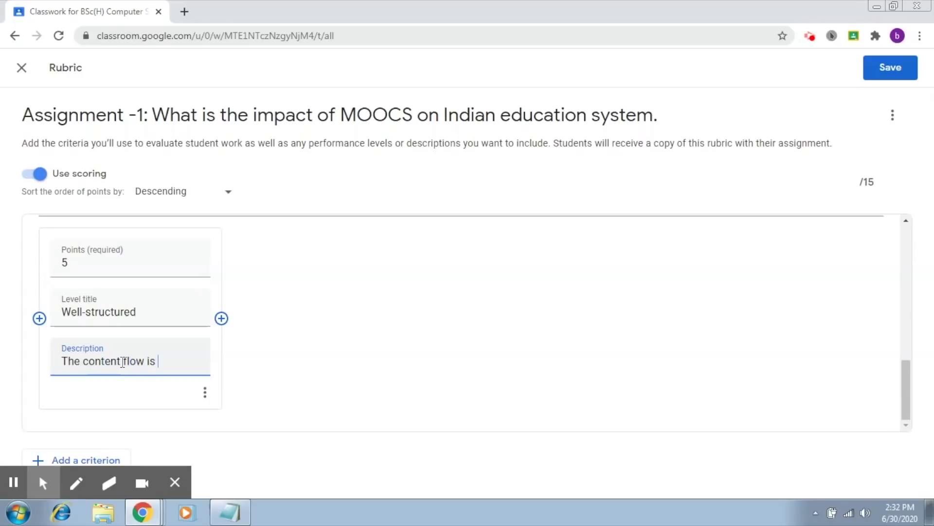
text(well maintained.)
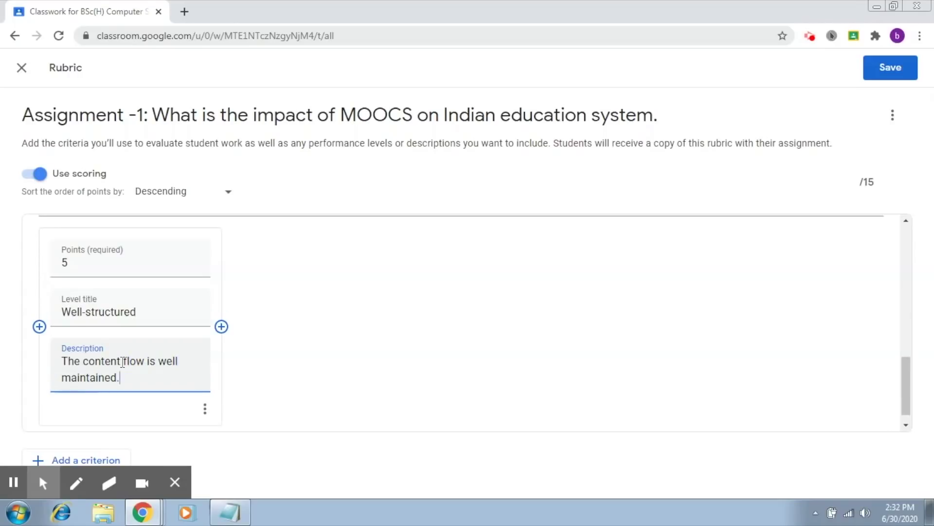
click(222, 326)
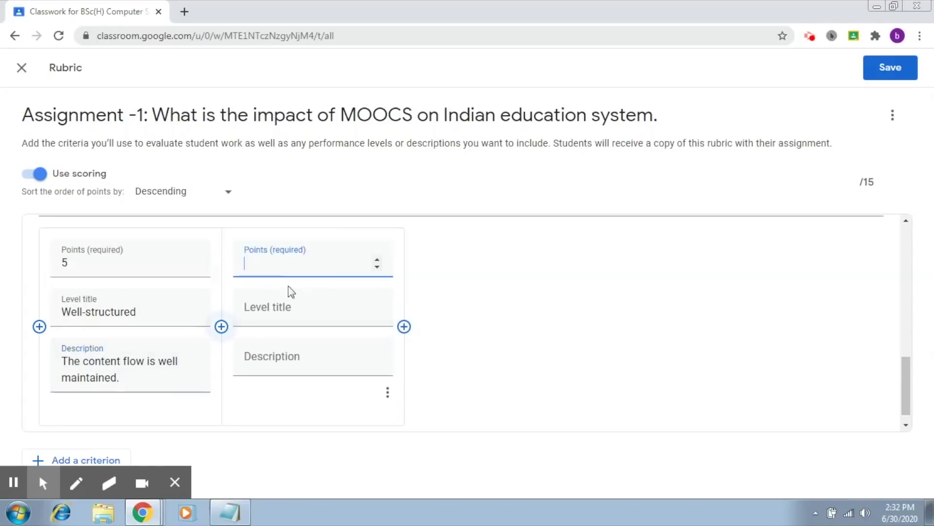
Give the second level 3 points and the title 'Moderately structured'
text(3)
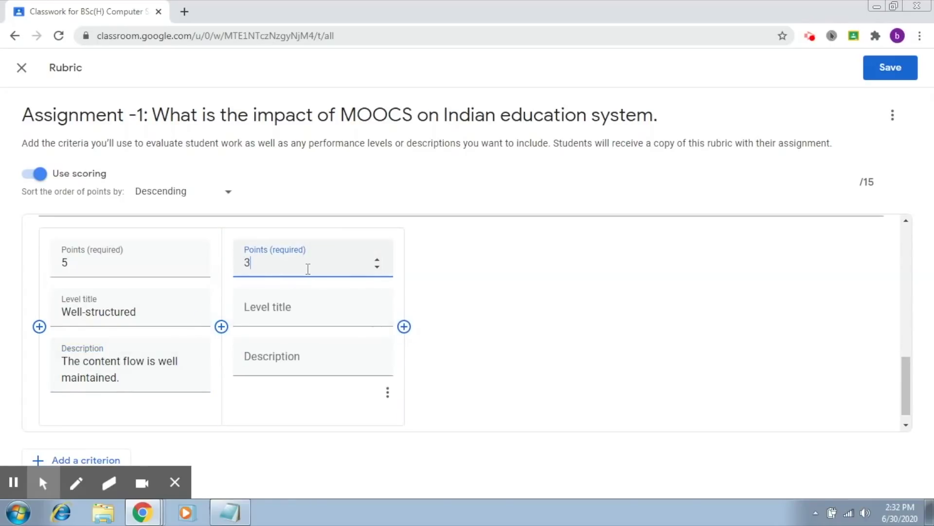
click(302, 310)
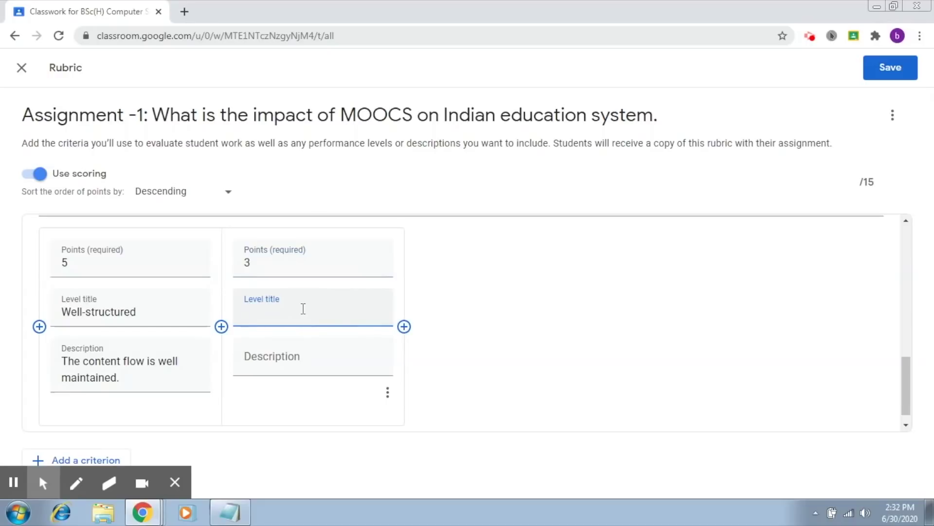
text(Moder)
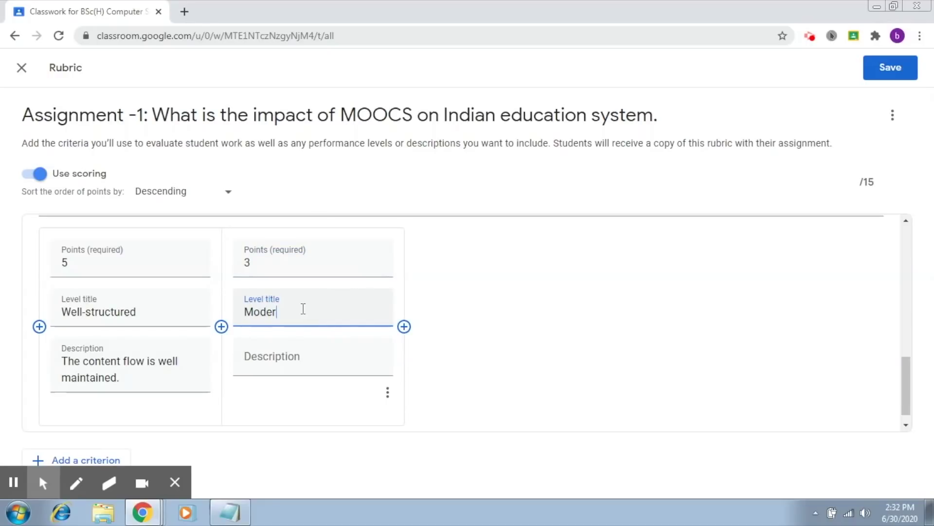
text(atly s)
key(BackSpace)
key(BackSpace)
key(BackSpace)
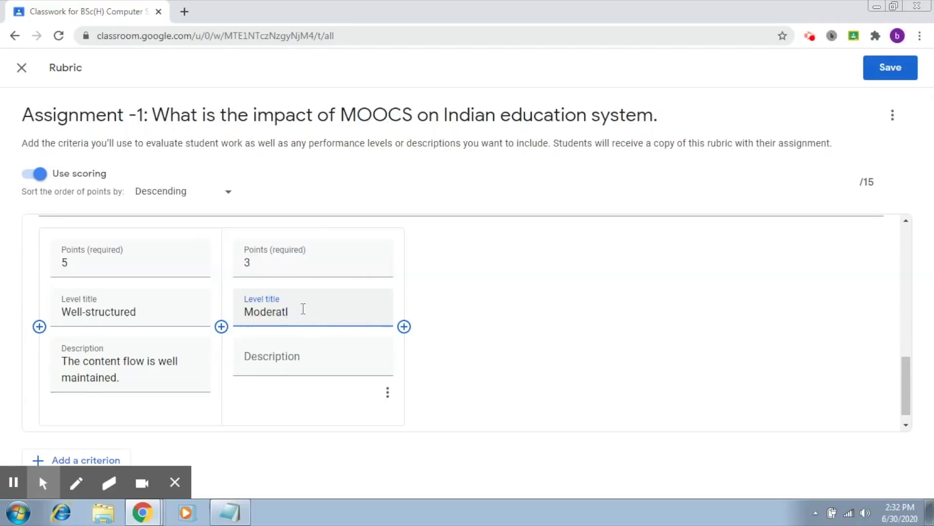
text(ely structured)
Describe that level as 'The content flow is moderately structured.'
click(310, 355)
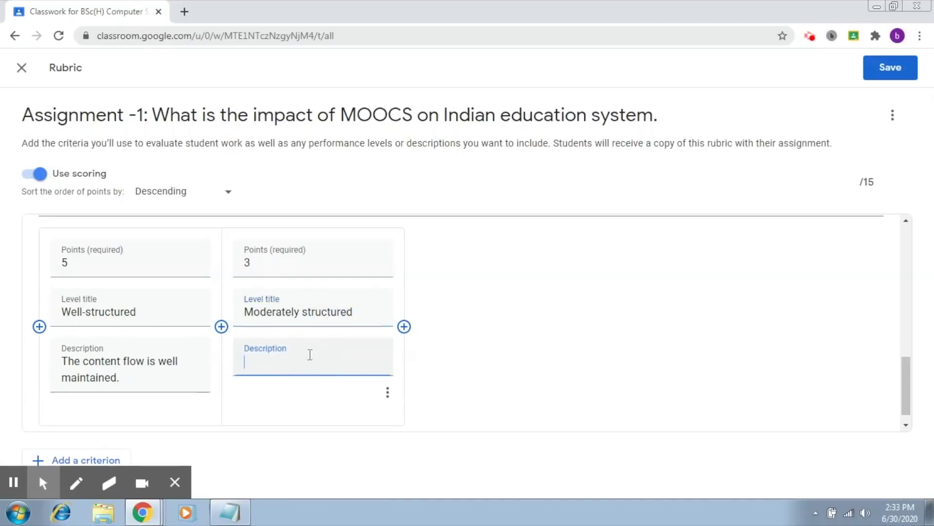
text(The content )
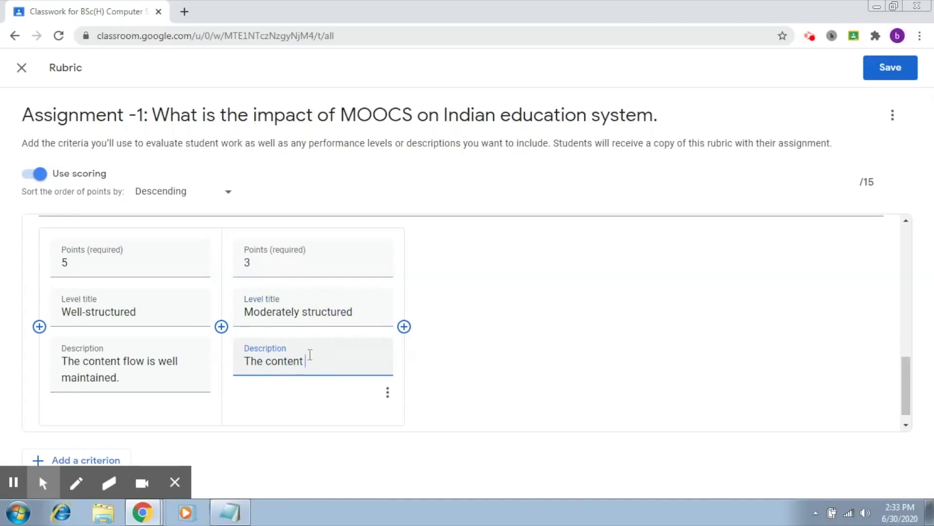
text(flow is moderatl)
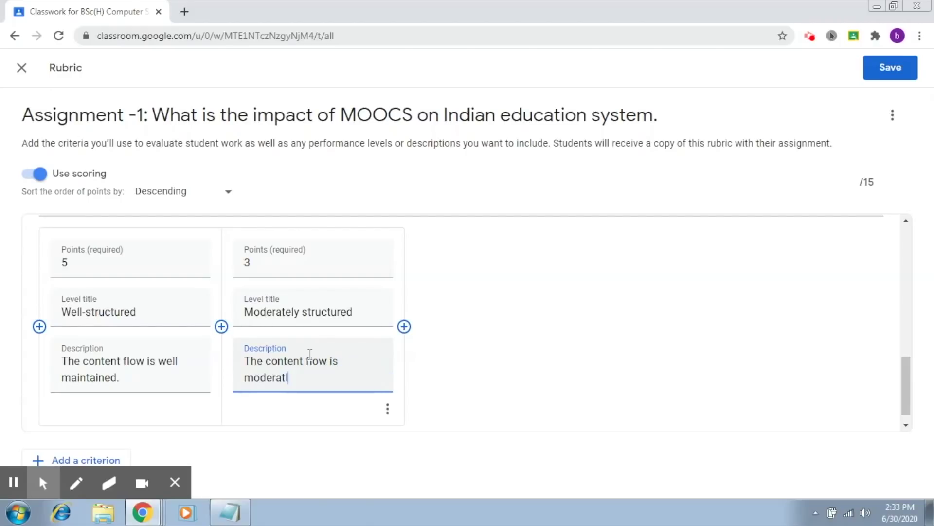
key(BackSpace)
text(y structured.)
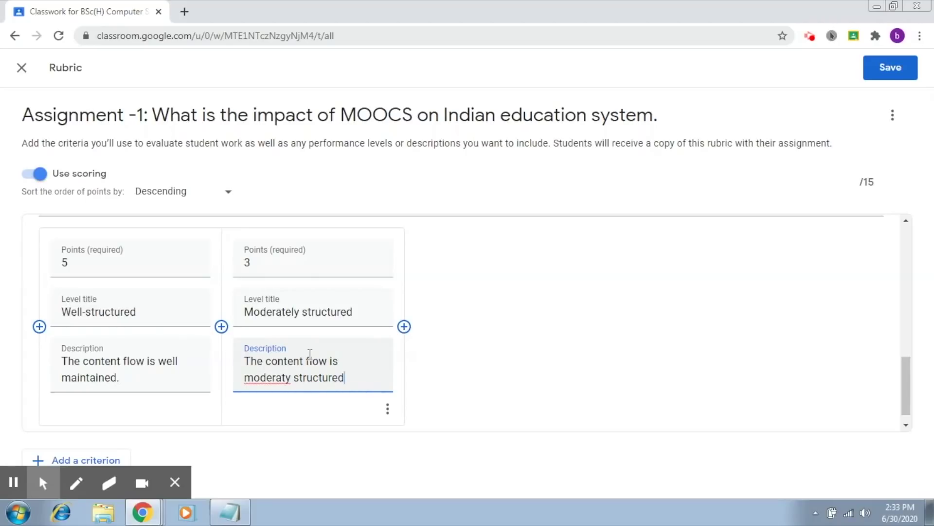
click(288, 378)
text(el)
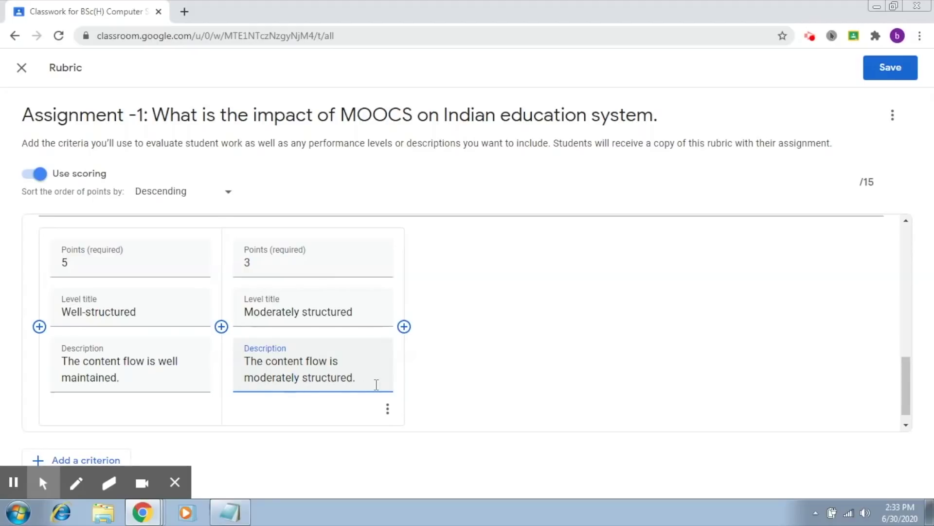
click(496, 347)
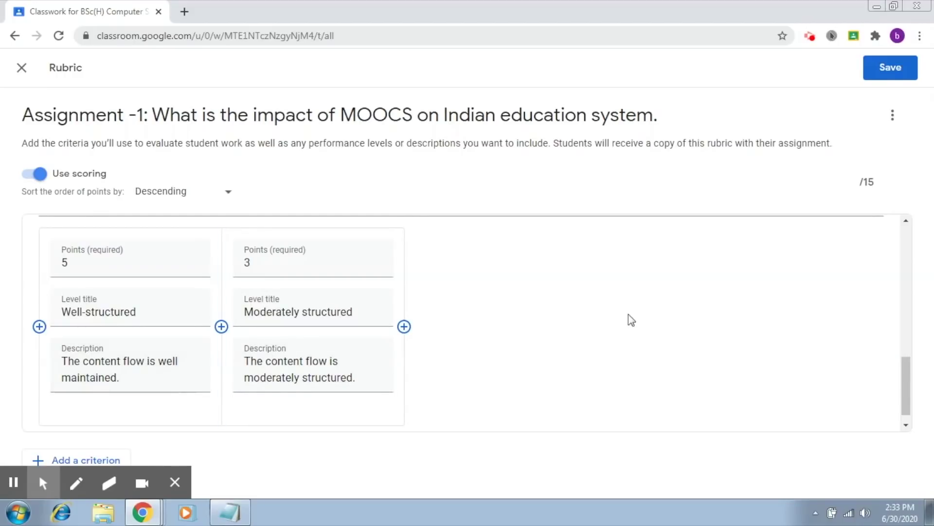
drag(909, 365, 917, 419)
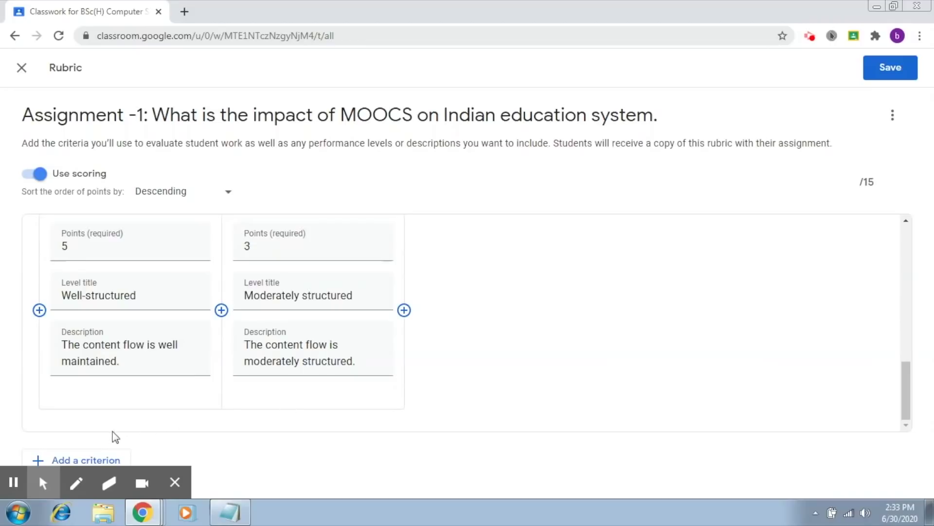
Add a new criterion titled 'Grammar, Punctuation and Spellings'
click(95, 460)
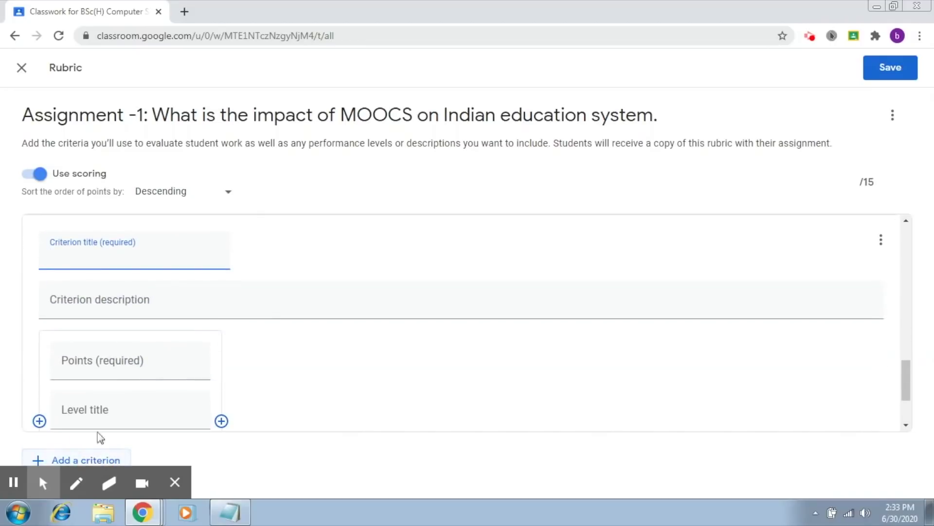
click(95, 255)
text(Grammar, Punct)
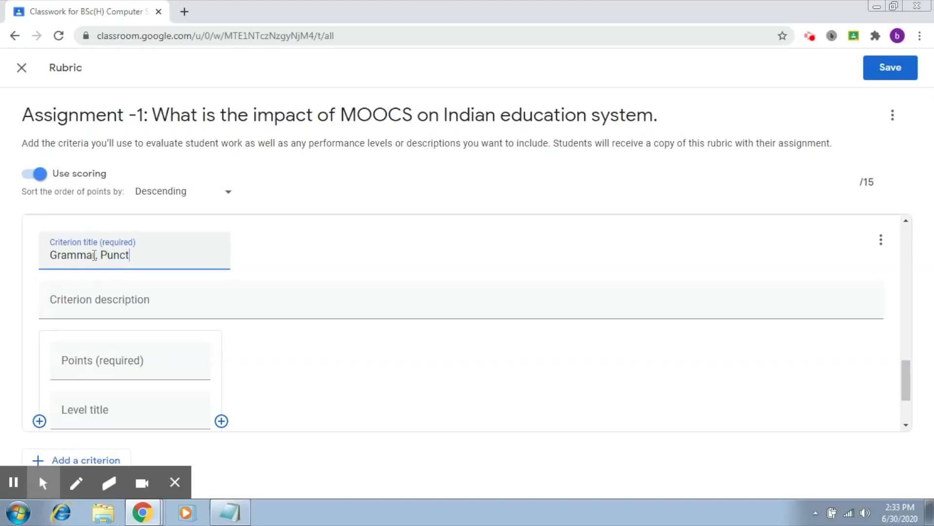
text(aution)
key(BackSpace)
key(BackSpace)
key(BackSpace)
text(uation and Spellings)
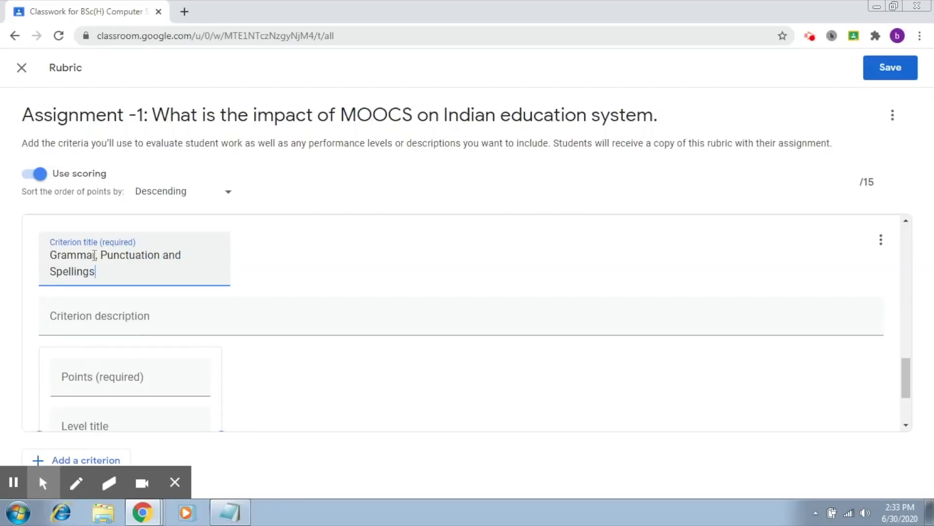
Describe it as dealing with grammatical constructs, punctuation and spellings in the document
click(88, 325)
text(Thei)
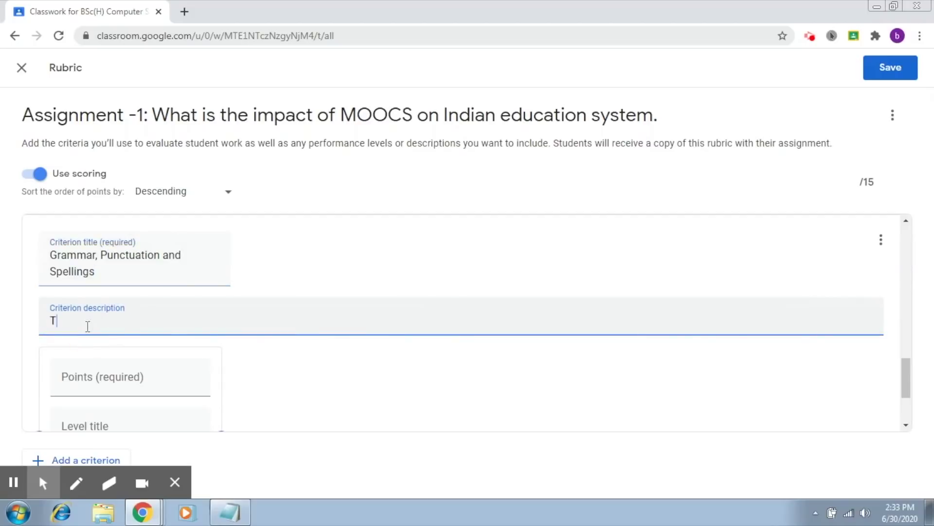
key(BackSpace)
key(BackSpace)
text(is component deals with)
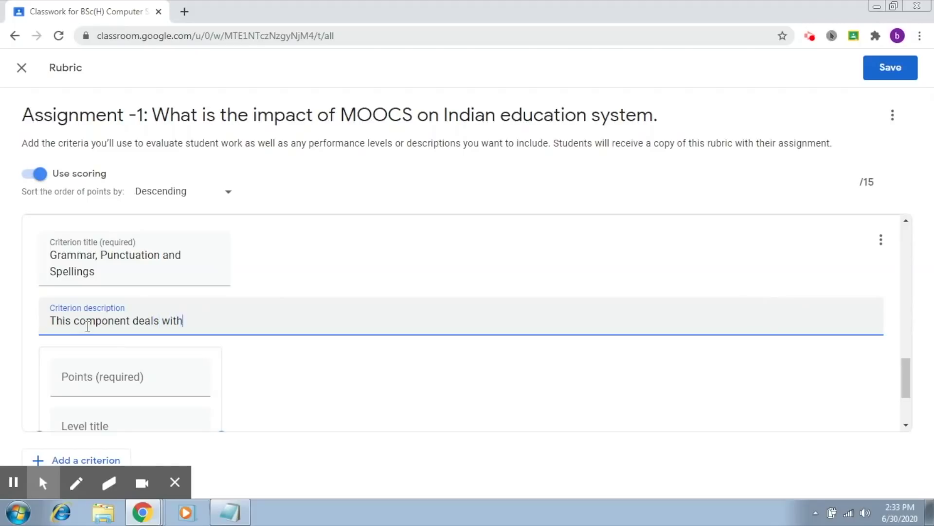
text( the grammaticalm con)
key(BackSpace)
key(BackSpace)
key(BackSpace)
key(BackSpace)
key(BackSpace)
text(constructs)
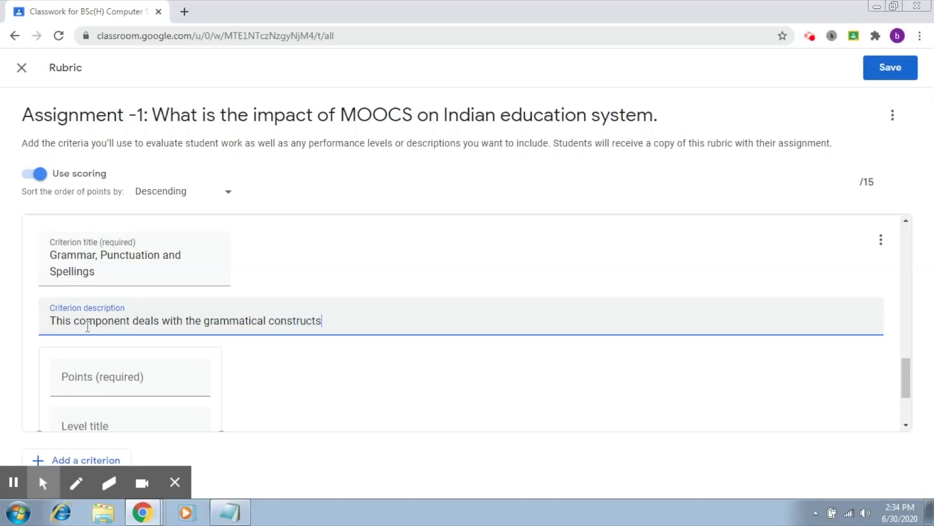
text(, punctuation and sp)
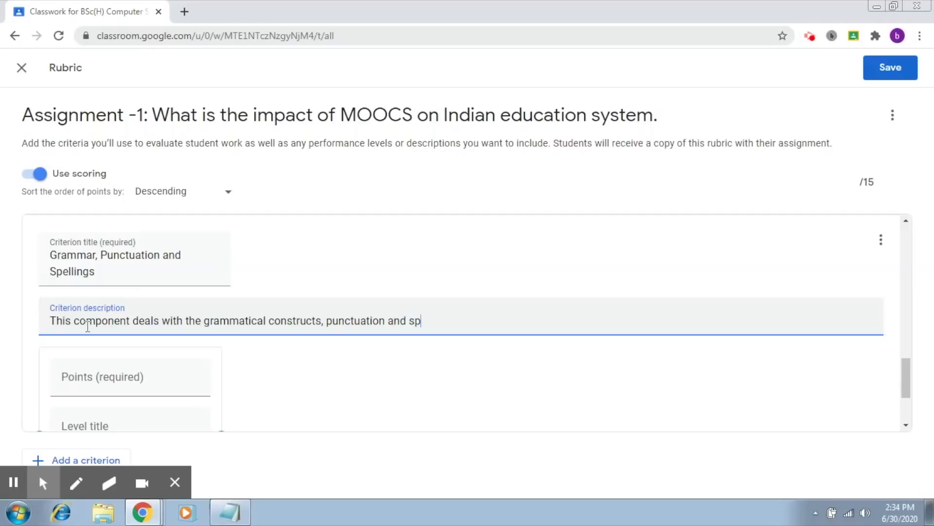
text(ellings in he)
key(BackSpace)
key(BackSpace)
key(BackSpace)
text(the document.)
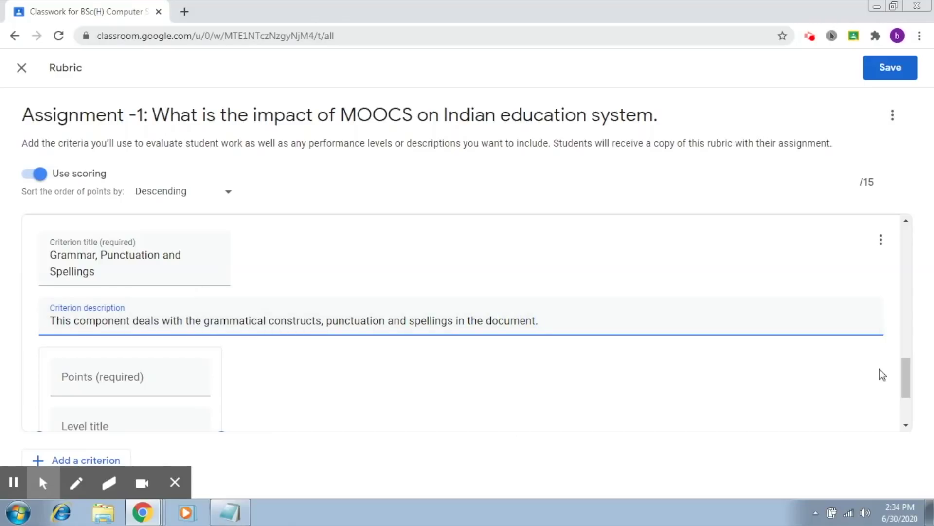
drag(907, 372, 906, 403)
Set the grammar criterion's first level to 5 points, titled 'Excellent'
click(117, 268)
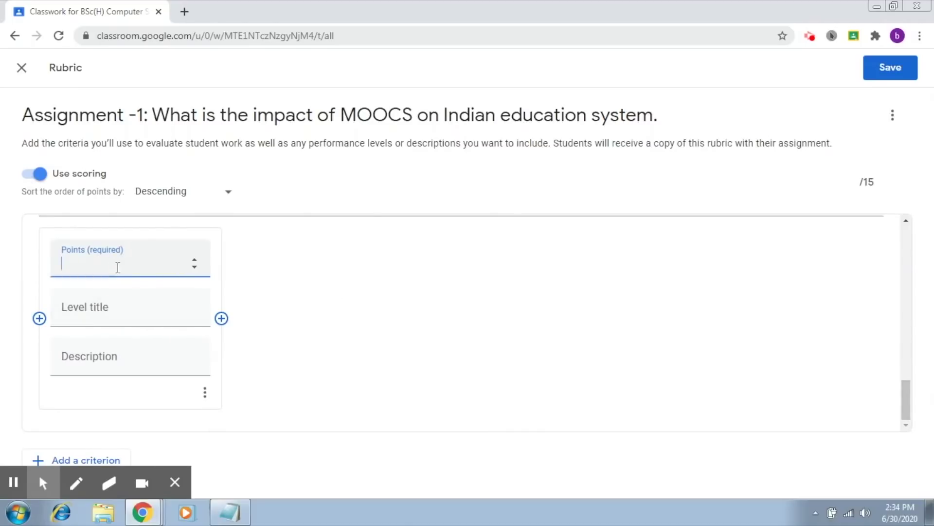
text(Eee)
key(BackSpace)
key(BackSpace)
key(BackSpace)
text(5)
click(101, 317)
text(E)
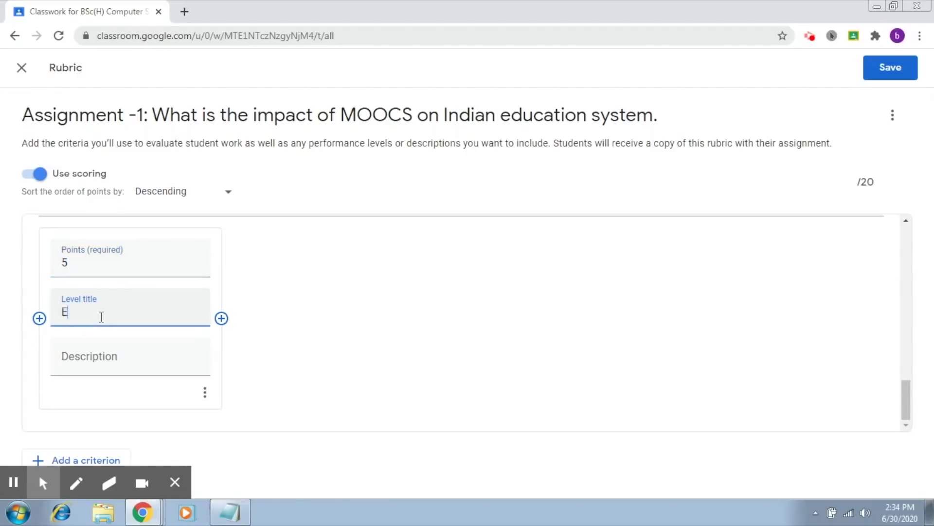
text(xcellent)
Describe the Excellent level as 'The grammar, spellings and punctuation is perfect.'
click(76, 365)
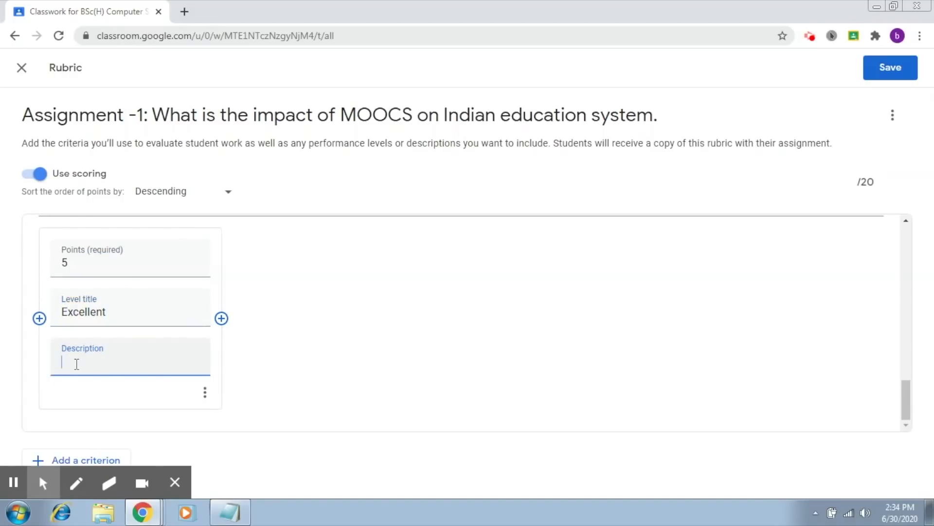
text(The grammar, spellin)
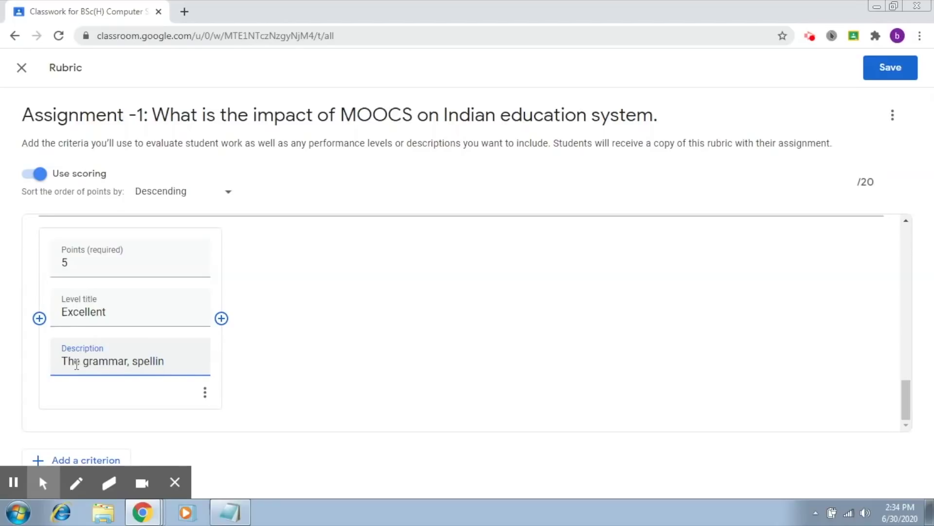
text(gs and punct)
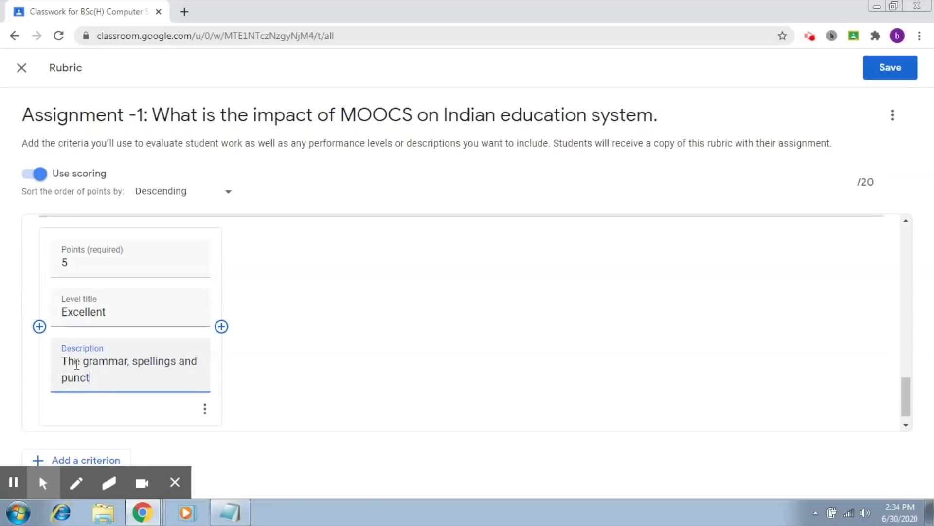
text(uations ha)
key(BackSpace)
key(BackSpace)
key(BackSpace)
key(BackSpace)
text(has been we)
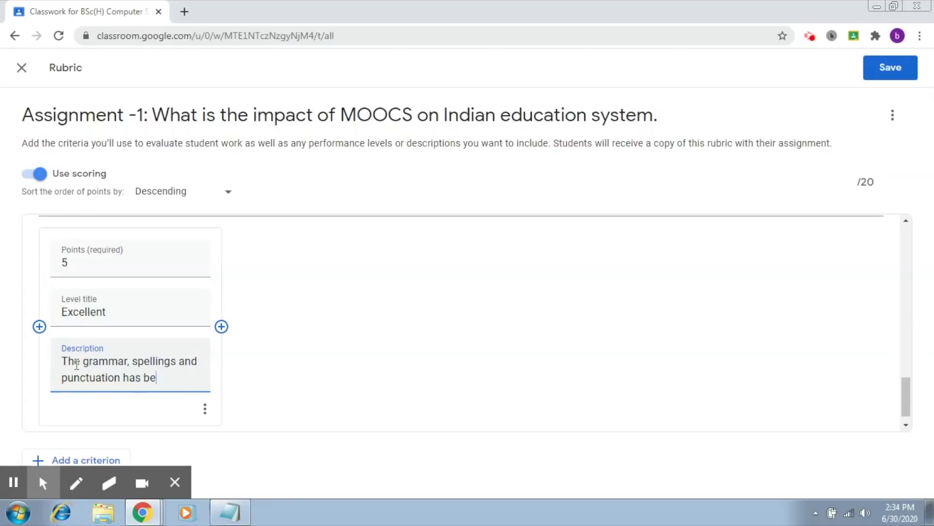
key(BackSpace)
key(BackSpace)
key(BackSpace)
key(BackSpace)
key(BackSpace)
key(BackSpace)
key(BackSpace)
key(BackSpace)
key(BackSpace)
key(BackSpace)
key(BackSpace)
key(BackSpace)
key(BackSpace)
key(BackSpace)
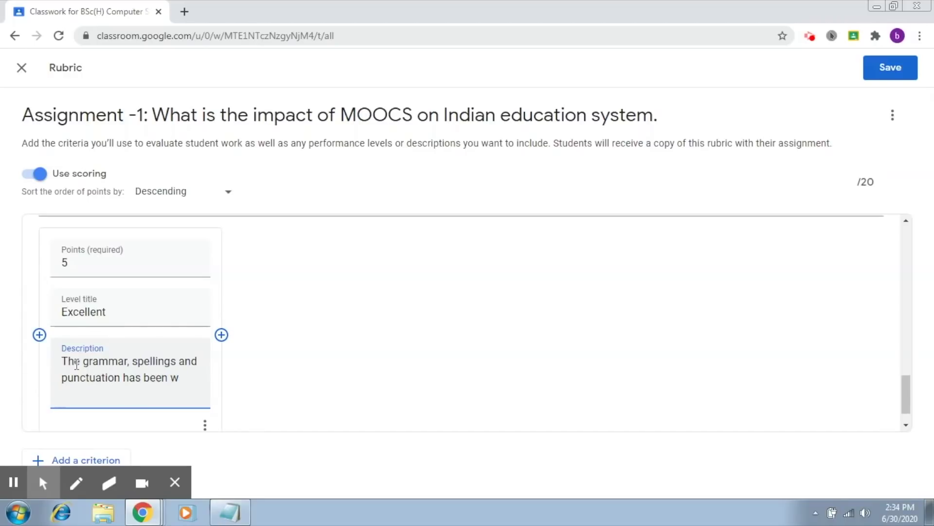
text(on i)
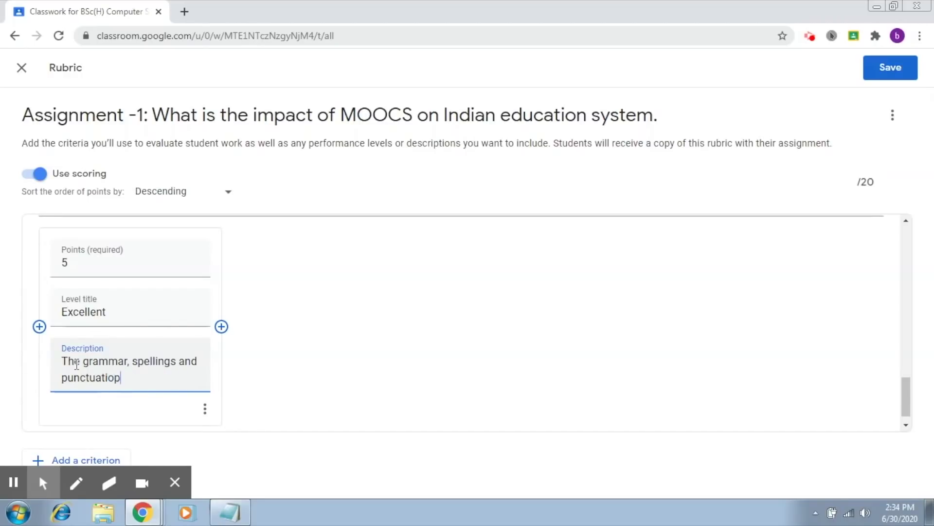
text(s perfect.)
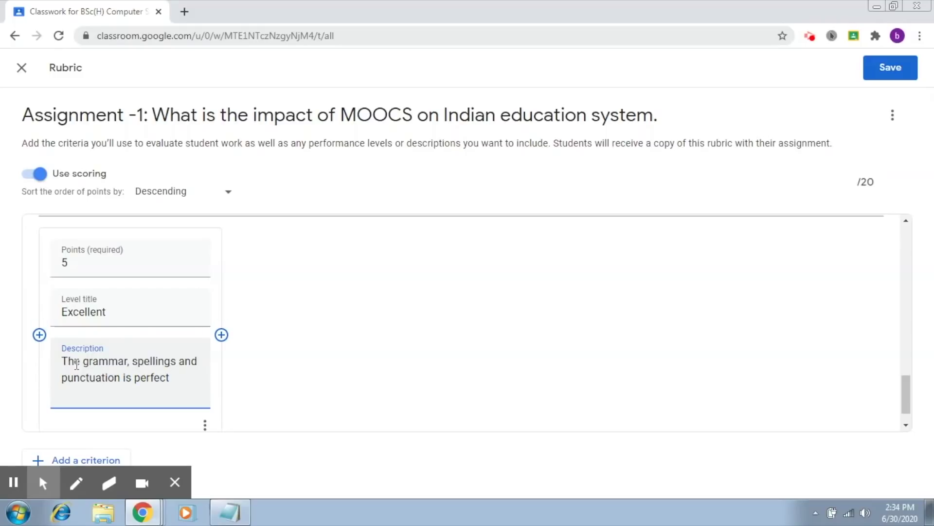
click(222, 335)
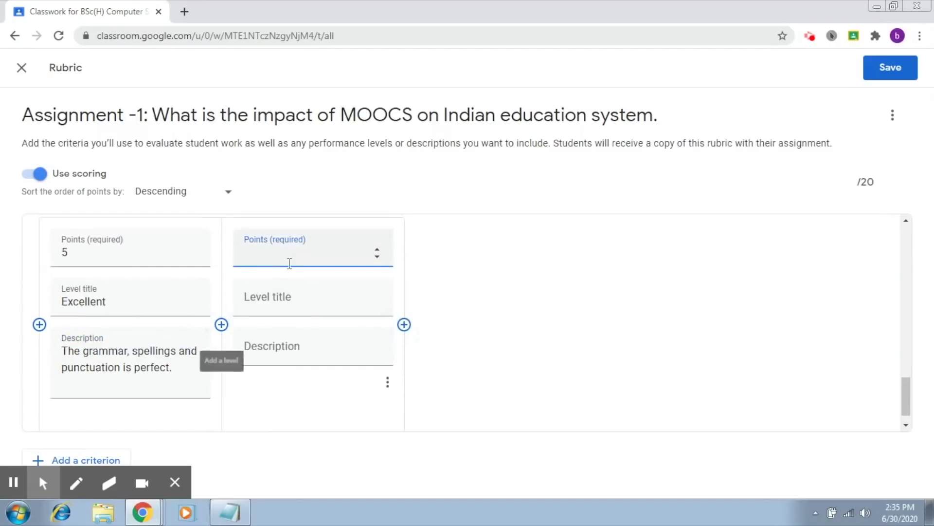
Fill in a 3-point 'Moderate' level: grammar, spellings and punctuation are moderately taken care of
text(3)
click(281, 307)
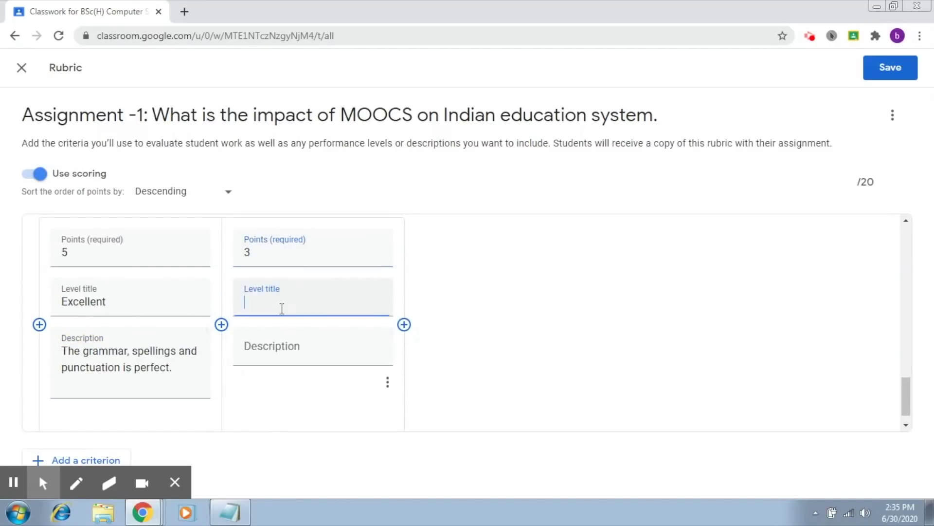
text(rate)
click(282, 342)
text(The d)
key(BackSpace)
text(grammar )
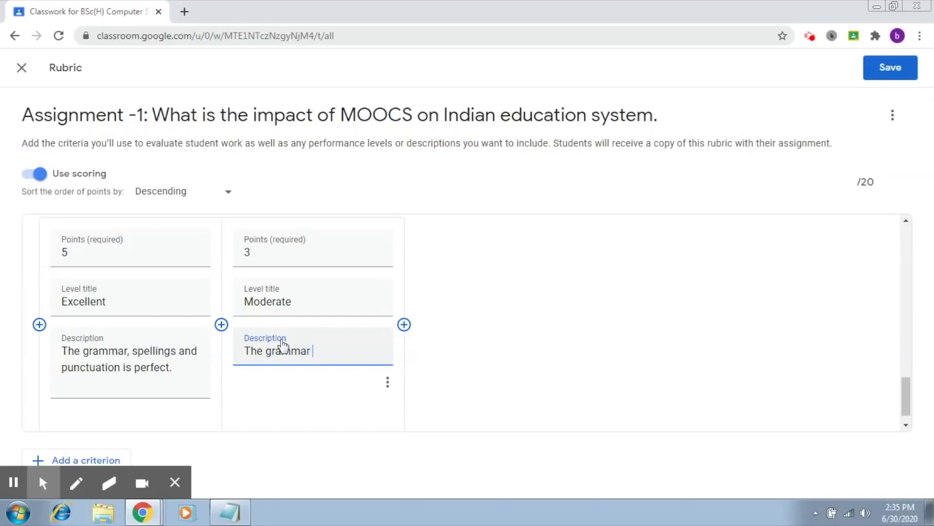
text(, spellings and punct)
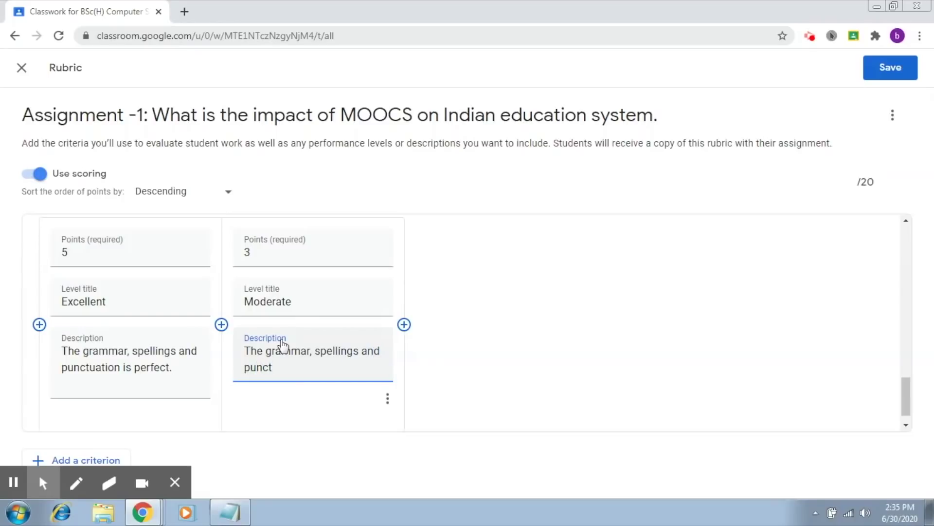
text(uation are moderatel)
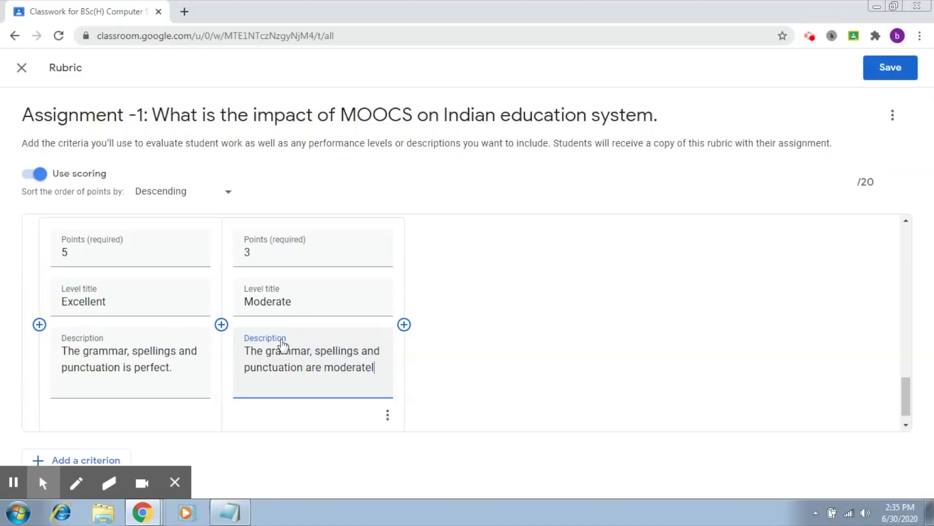
text(y taken cate)
key(BackSpace)
text(re of.)
click(404, 325)
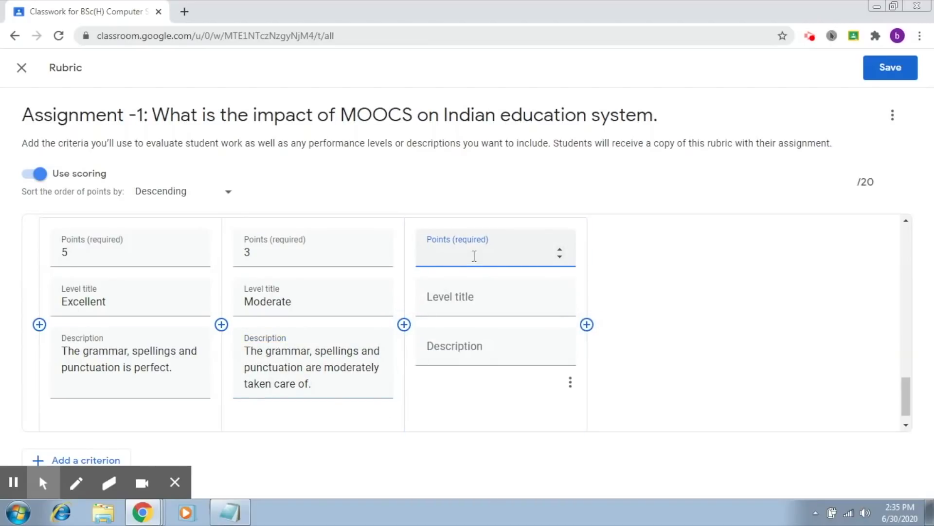
Fill in a 1-point 'Below average' level: 'The essay is really weak on this component.'
text(1)
click(471, 300)
text(Below )
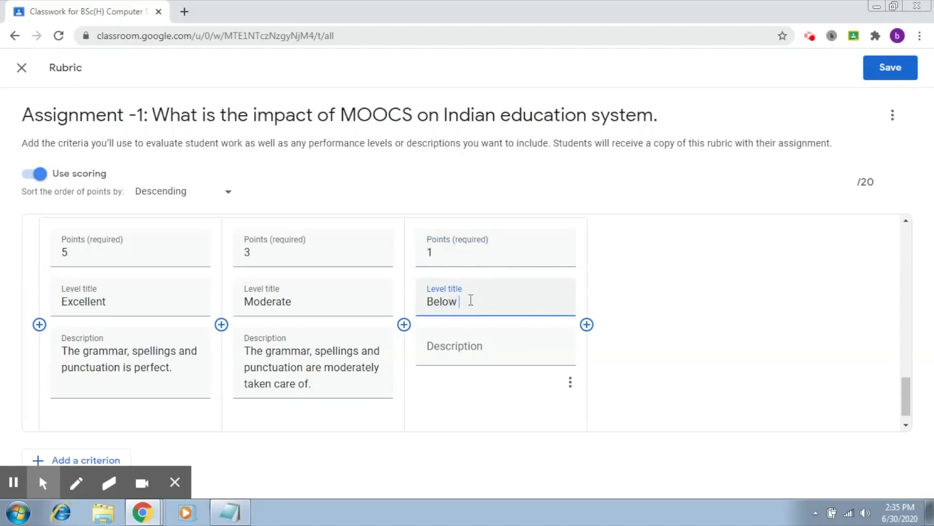
text(average)
click(476, 355)
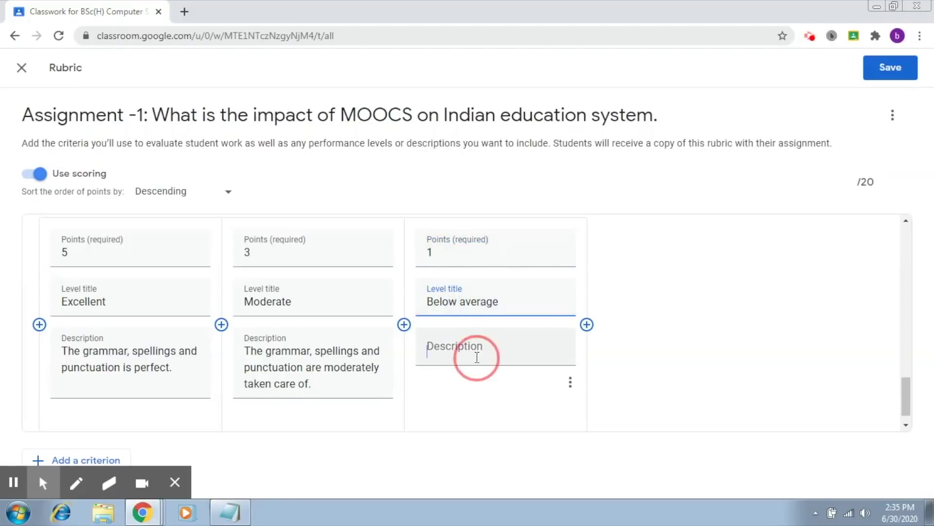
text(Tje s)
key(BackSpace)
key(BackSpace)
key(BackSpace)
key(BackSpace)
text(he esa)
key(BackSpace)
text(s)
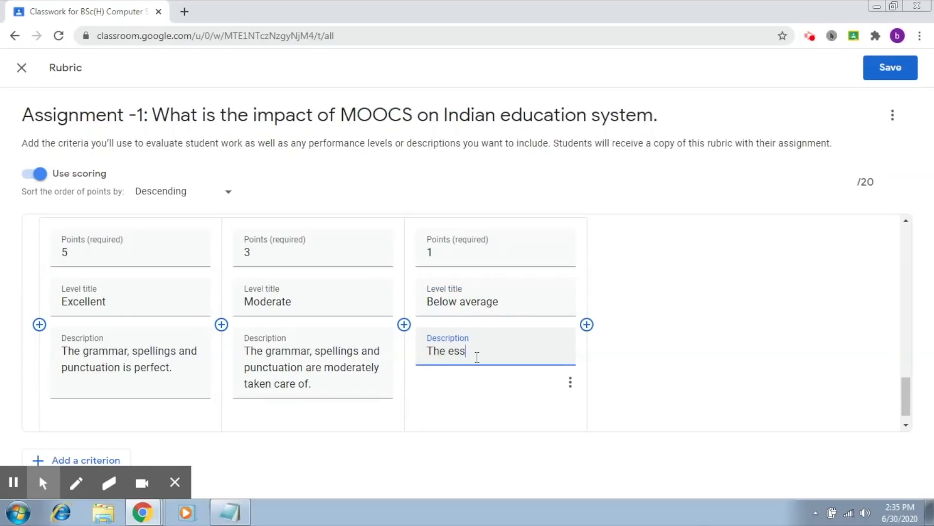
text(ay is really wea)
text(k on)
text( this)
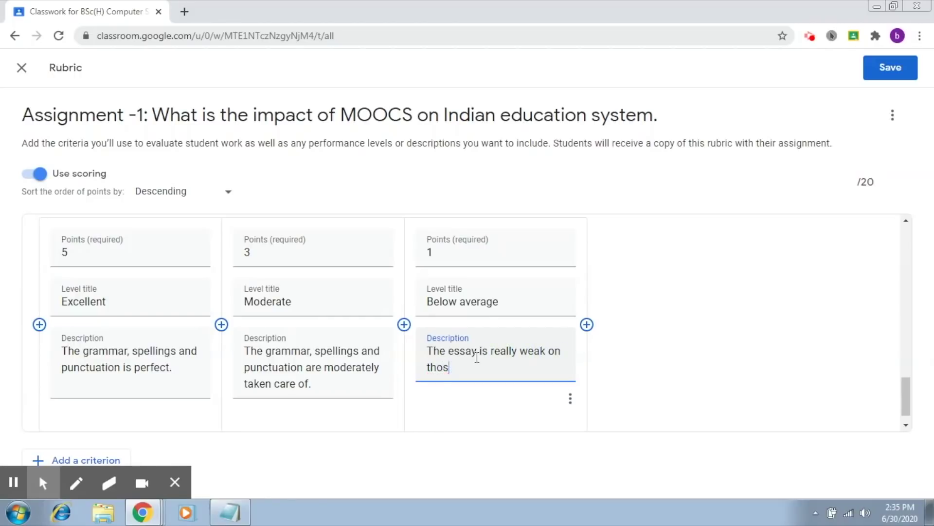
key(BackSpace)
key(BackSpace)
text(is component.)
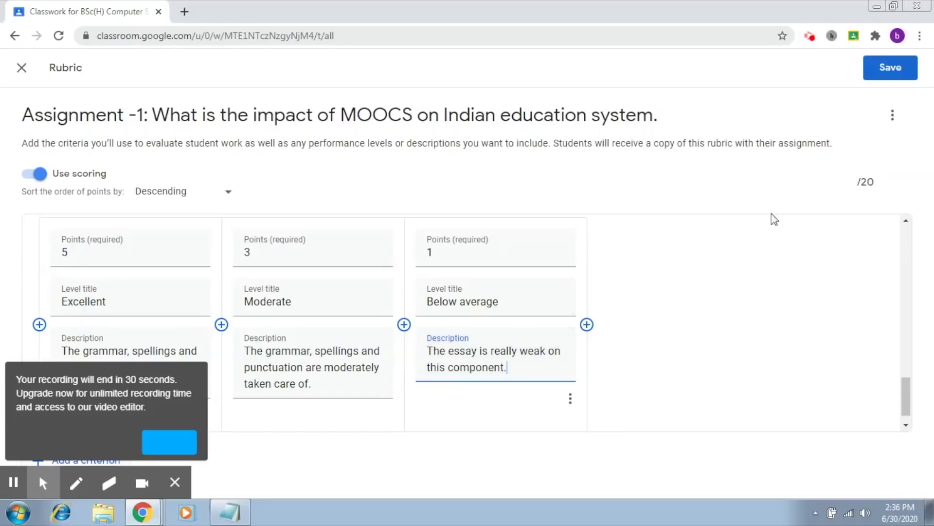
Save the finished rubric for the MOOCs assignment
click(105, 441)
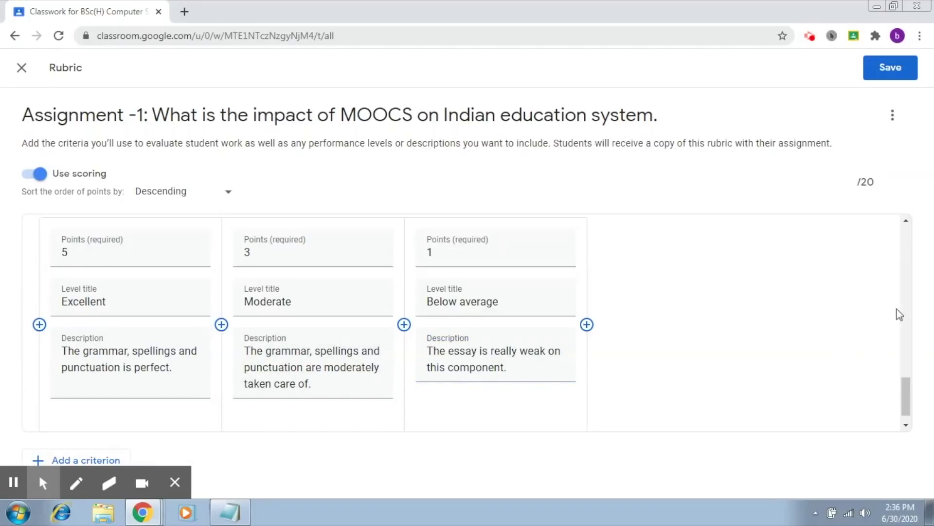
click(832, 36)
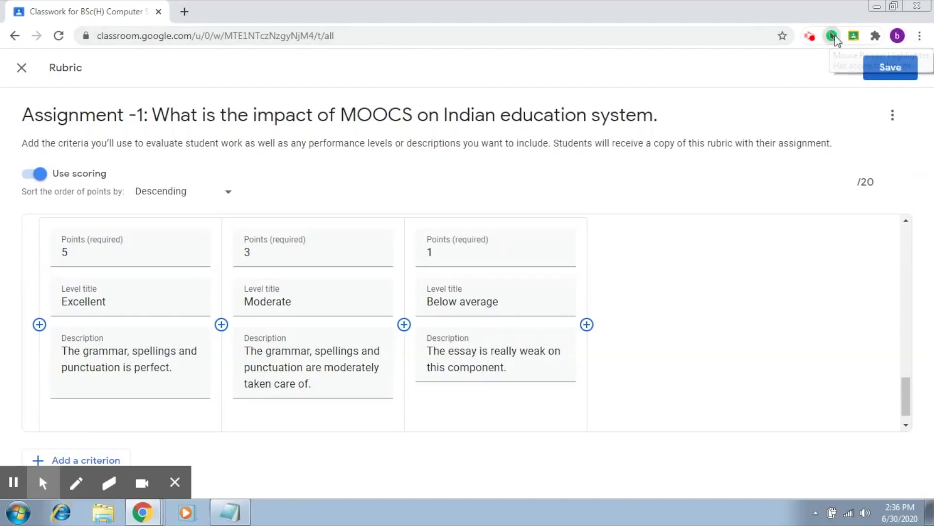
click(893, 78)
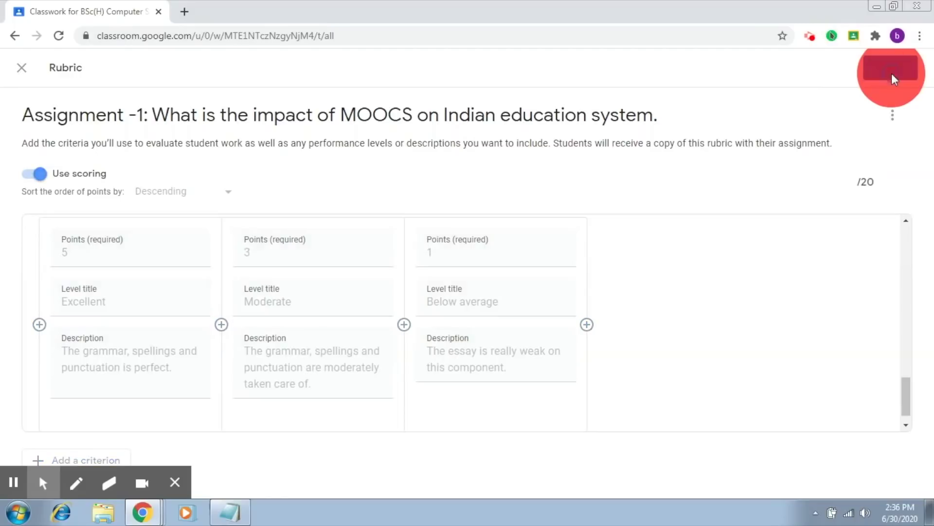